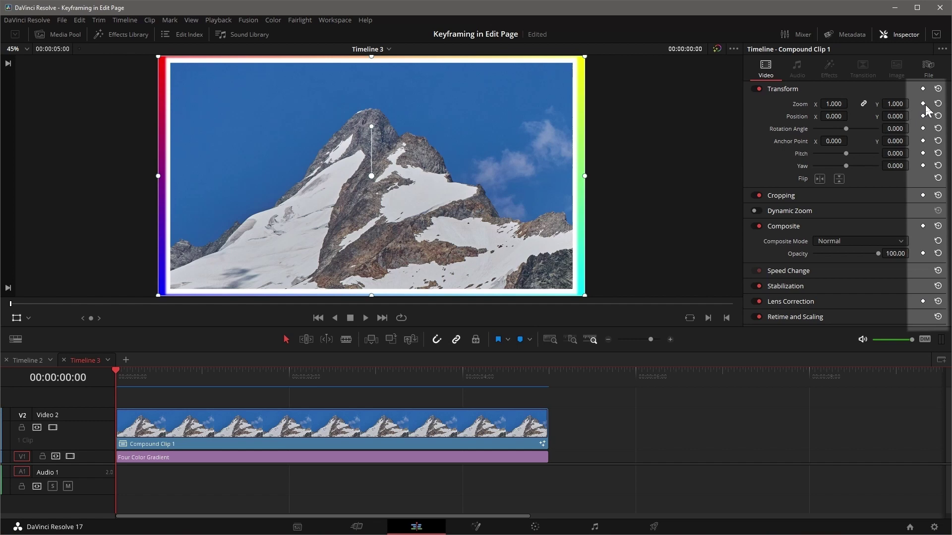
Step: Keyframe Compound Clip 1's Zoom at 1.000 on the first frame and at 0.580 on 00:00:00:05 and 00:00:00:13
{"action": "left_click", "coordinate": [127, 372]}
{"action": "left_click_drag", "start_coordinate": [126, 373], "coordinate": [110, 375]}
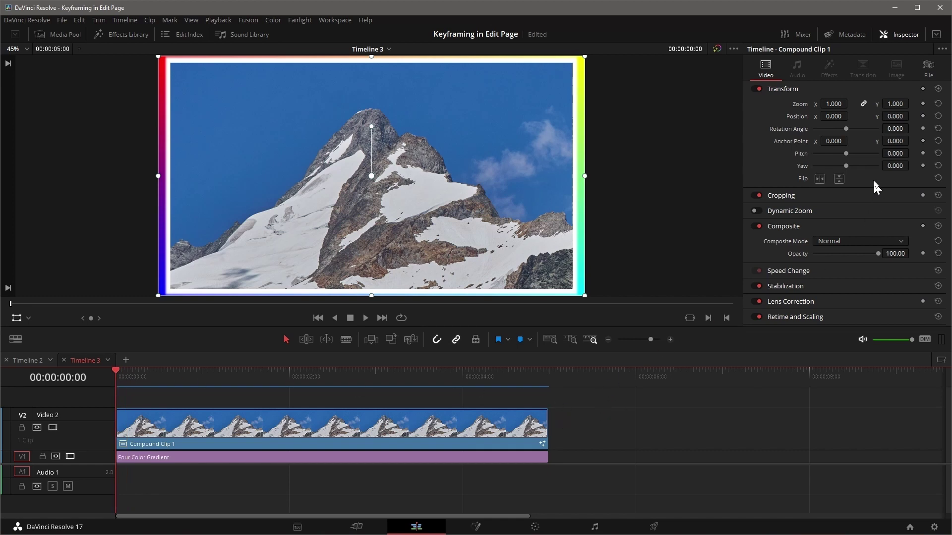
{"action": "left_click", "coordinate": [922, 104]}
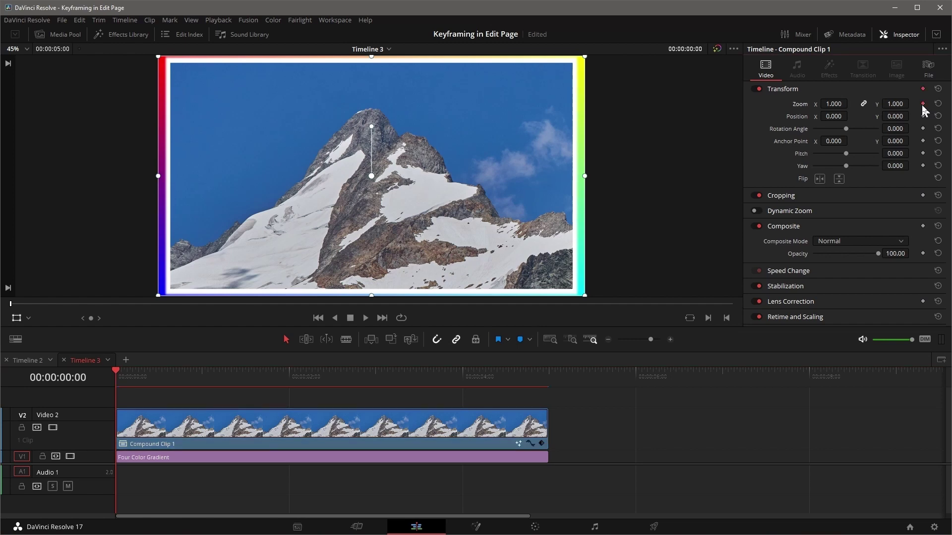
{"action": "left_click", "coordinate": [34, 304]}
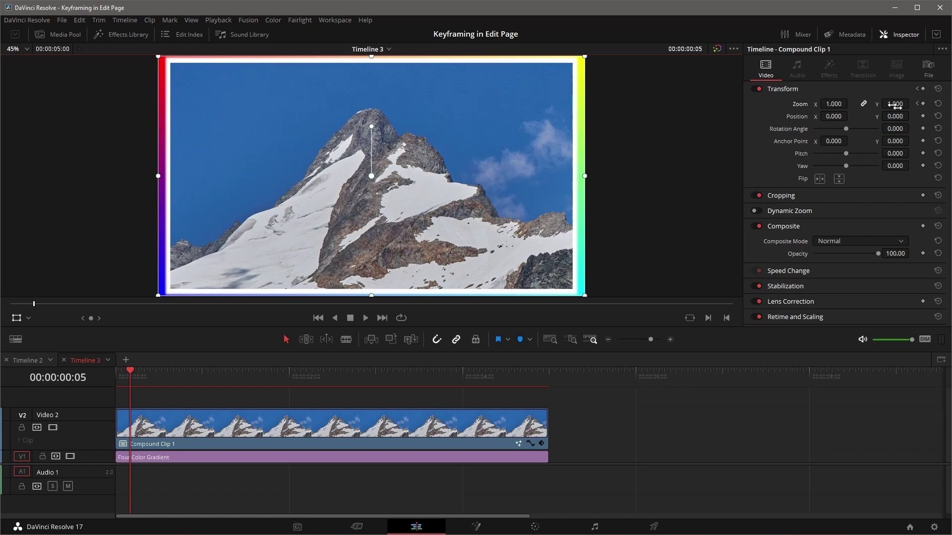
{"action": "left_click_drag", "start_coordinate": [896, 106], "coordinate": [688, 104]}
{"action": "left_click", "coordinate": [73, 304]}
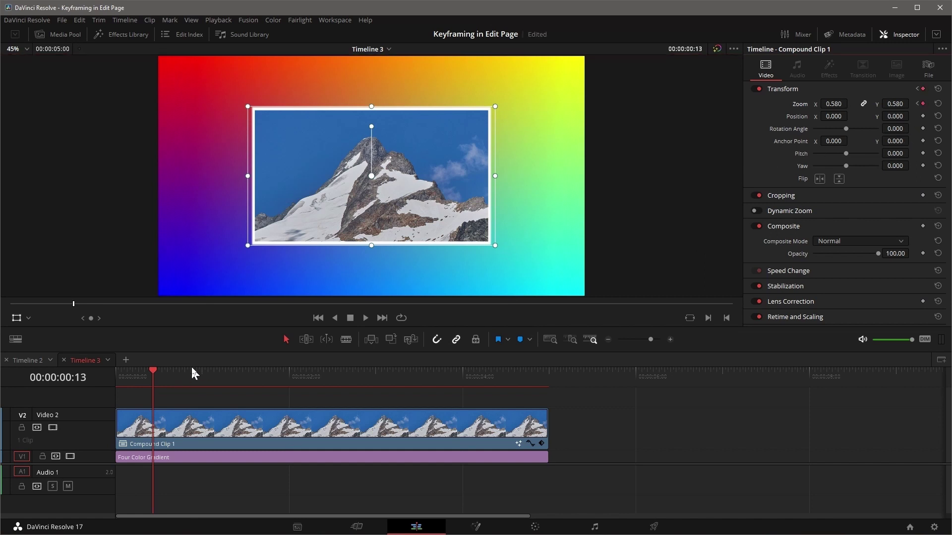
Step: Add a Zoom keyframe at 00:00:00:21, reset its value to 1.000 and play back the zoom animation
{"action": "left_click", "coordinate": [177, 376]}
{"action": "left_click_drag", "start_coordinate": [890, 105], "coordinate": [945, 104]}
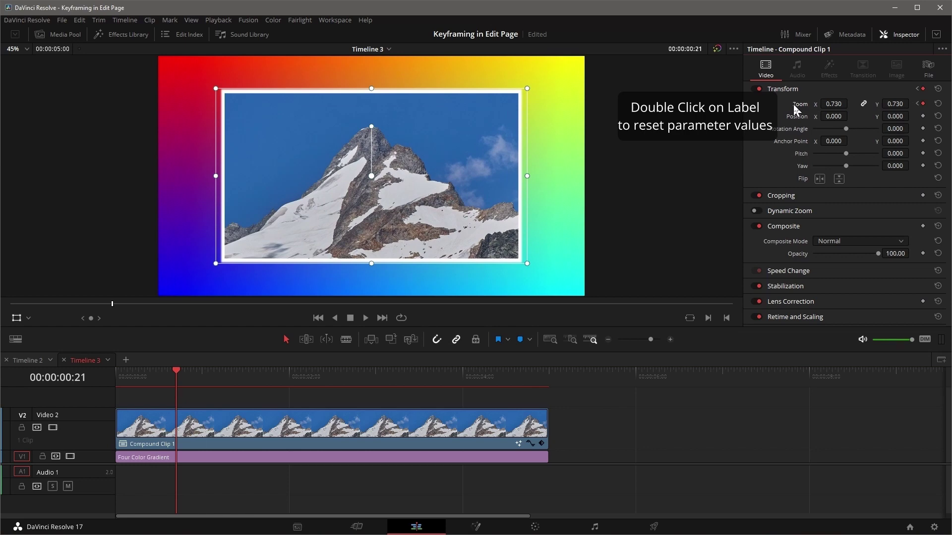
{"action": "double_click", "coordinate": [793, 104]}
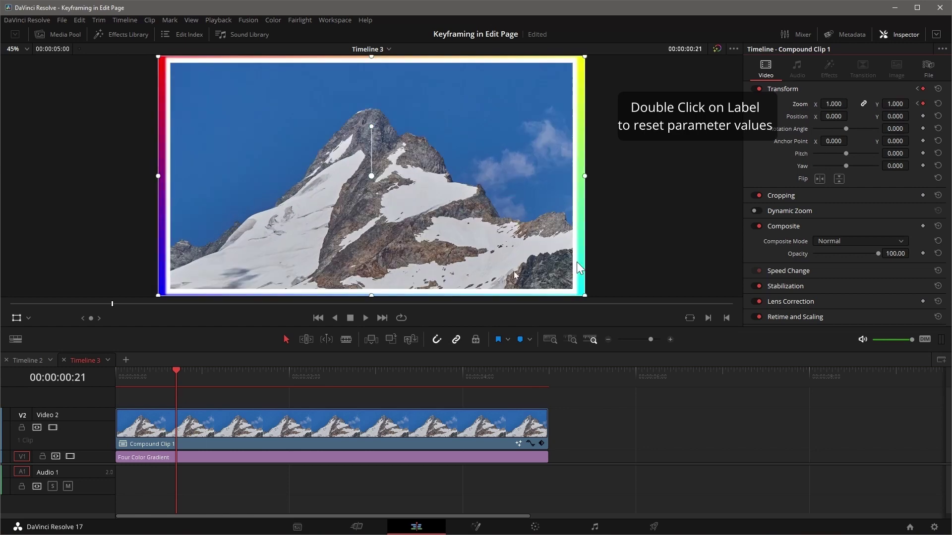
{"action": "left_click", "coordinate": [124, 370]}
{"action": "key", "text": "space"}
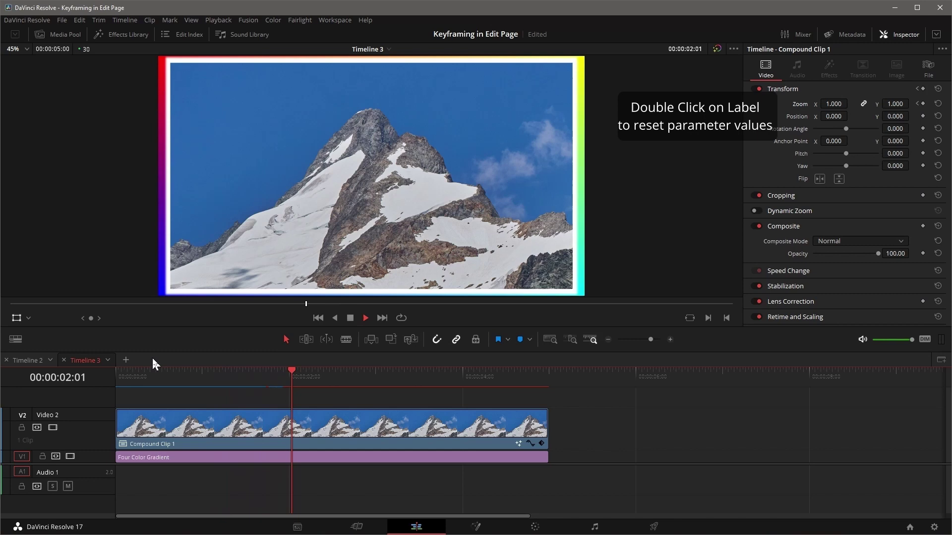
{"action": "key", "text": "space"}
Step: Step back and forth through the Zoom keyframes and delete the one at 00:00:00:13
{"action": "left_click", "coordinate": [917, 104]}
{"action": "left_click", "coordinate": [917, 104]}
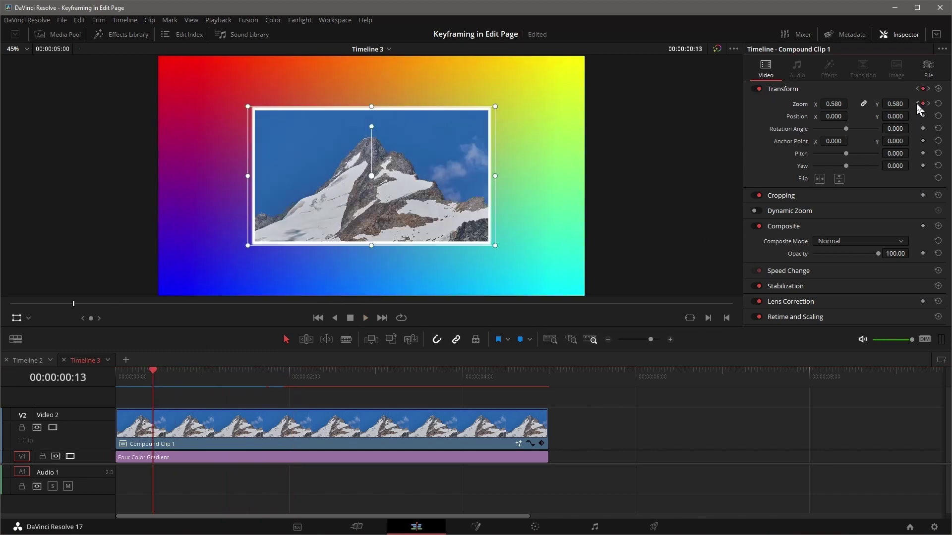
{"action": "left_click", "coordinate": [917, 104]}
{"action": "left_click", "coordinate": [928, 104]}
{"action": "left_click", "coordinate": [928, 104]}
{"action": "left_click", "coordinate": [917, 104]}
{"action": "left_click", "coordinate": [923, 104]}
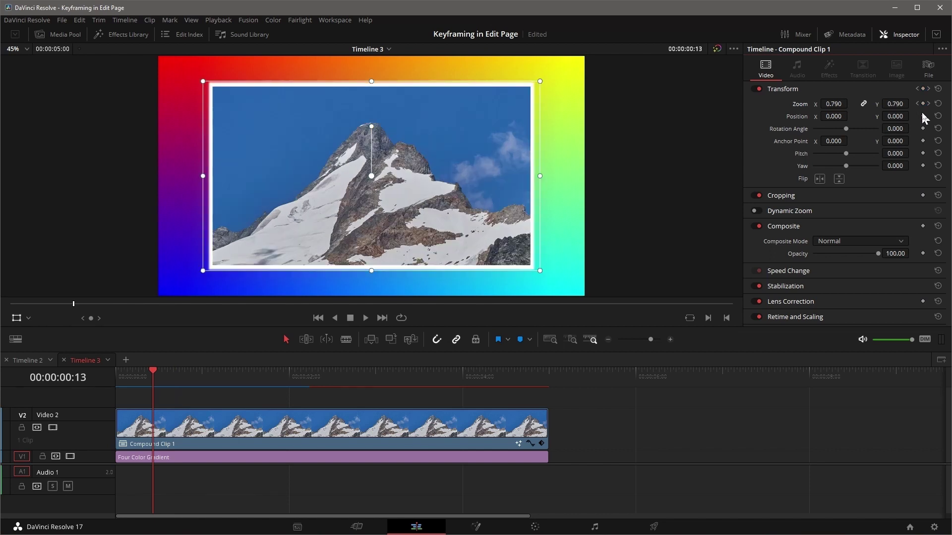
Step: Reset the Zoom parameter to clear all of its keyframes
{"action": "left_click", "coordinate": [929, 104]}
{"action": "left_click", "coordinate": [917, 104]}
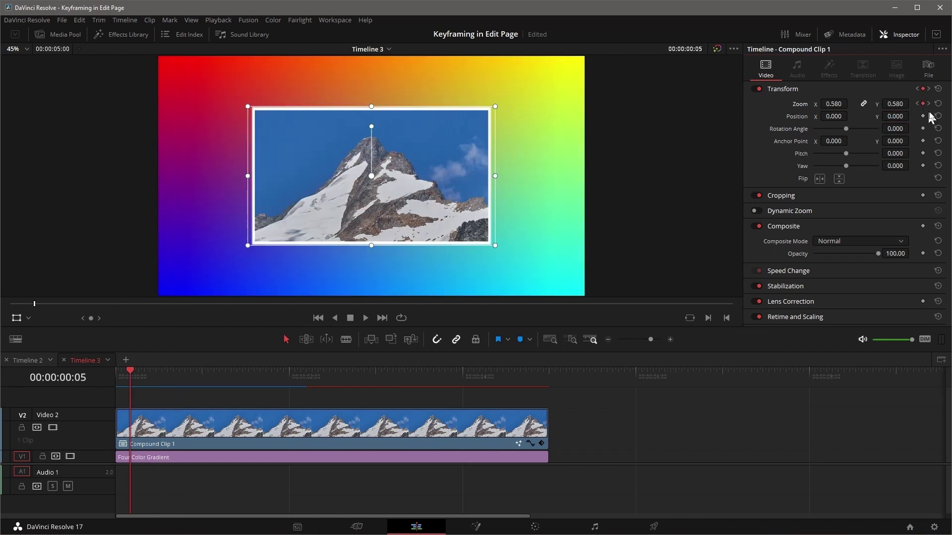
{"action": "left_click", "coordinate": [939, 105]}
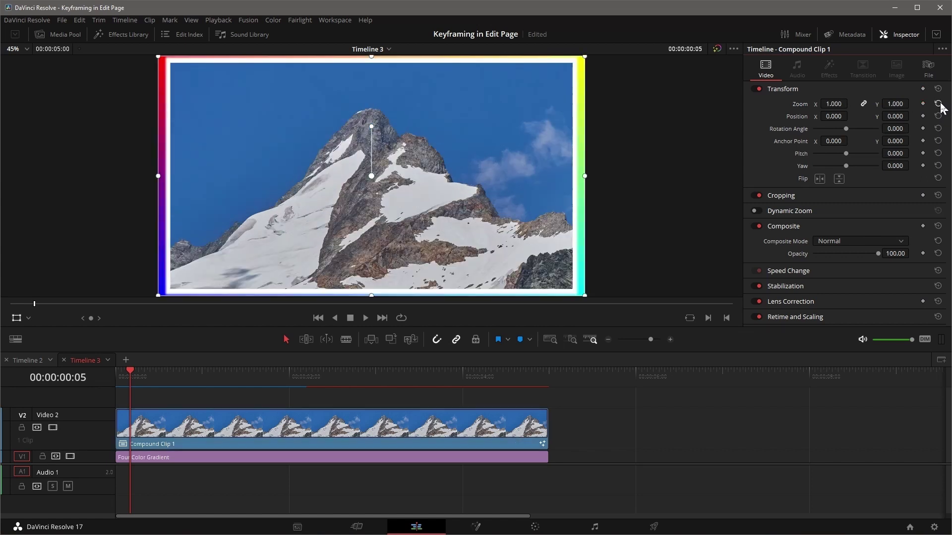
Step: Keyframe the clip's Position to move across the frame, with X about -962 on the first frame and about 960 at 00:00:01:22
{"action": "key", "text": "space"}
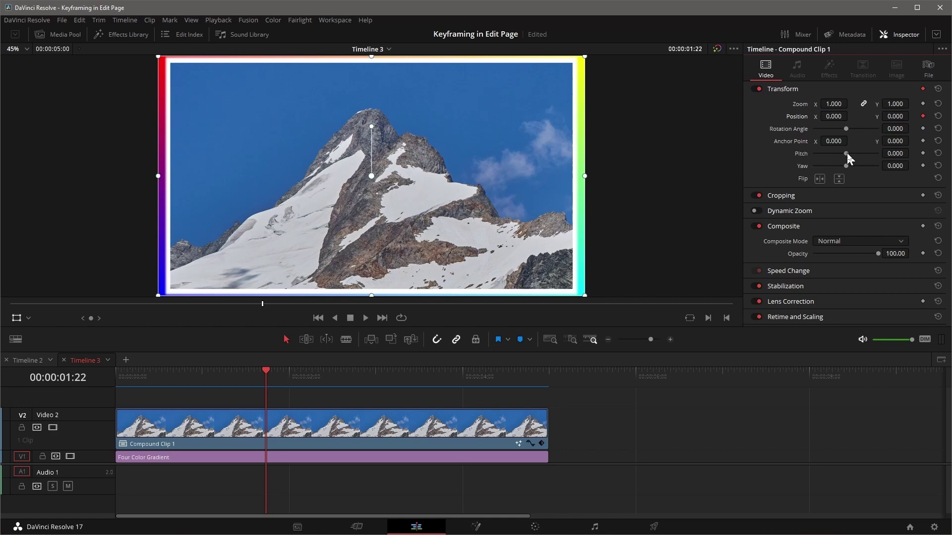
{"action": "left_click", "coordinate": [113, 377]}
{"action": "left_click_drag", "start_coordinate": [444, 213], "coordinate": [230, 212]}
{"action": "left_click", "coordinate": [929, 116]}
{"action": "left_click_drag", "start_coordinate": [380, 198], "coordinate": [592, 195]}
Step: At 00:00:00:27, raise the motion path to about X 6, Y 286, make that keyframe smooth and bend its handle
{"action": "left_click", "coordinate": [193, 375]}
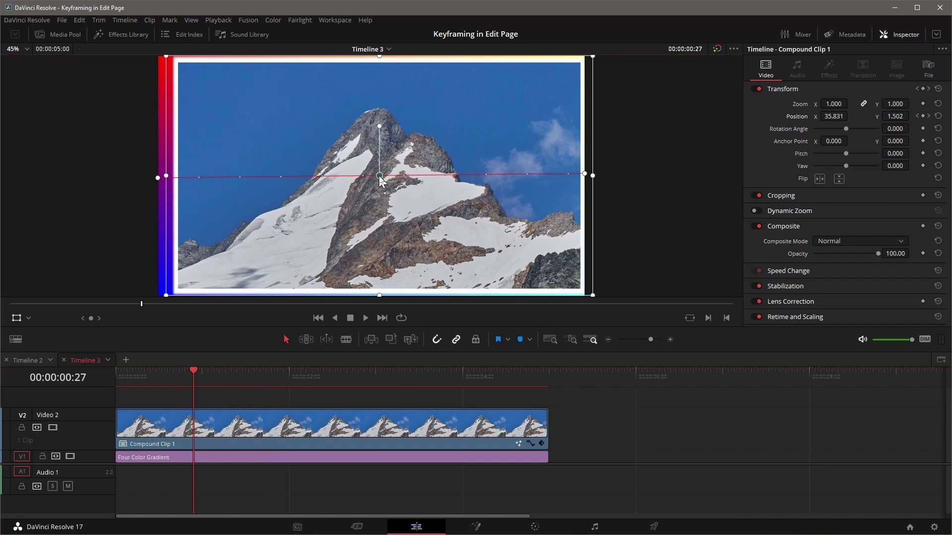
{"action": "left_click_drag", "start_coordinate": [380, 175], "coordinate": [373, 132]}
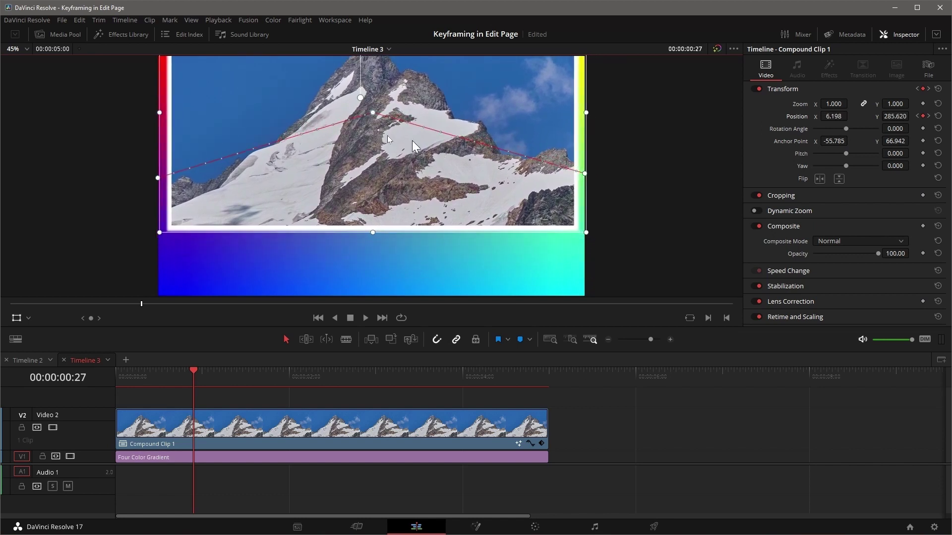
{"action": "right_click", "coordinate": [369, 115]}
{"action": "left_click", "coordinate": [423, 132]}
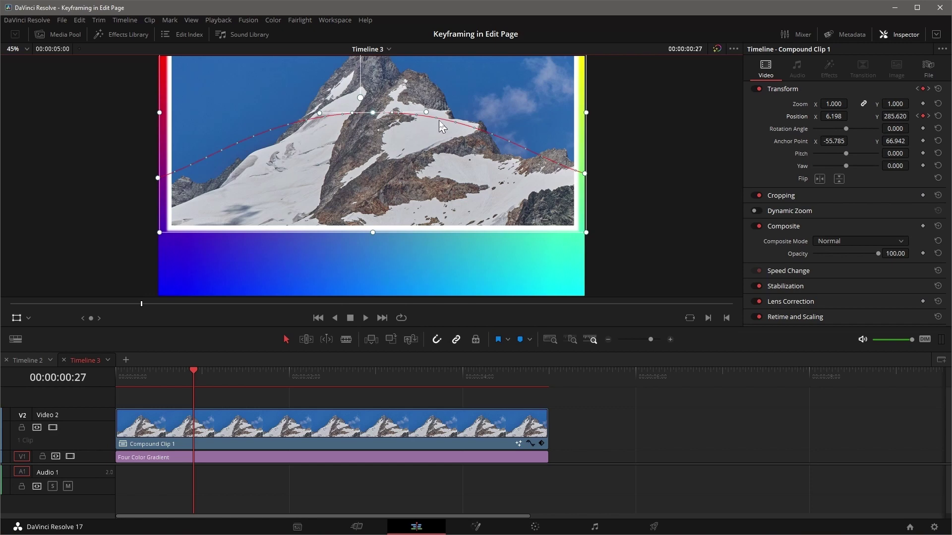
{"action": "left_click_drag", "start_coordinate": [426, 114], "coordinate": [394, 182]}
Step: Make the motion path's start keyframe smooth and pull its handle down to curve the path below the start point
{"action": "left_click", "coordinate": [158, 178]}
{"action": "right_click", "coordinate": [159, 179]}
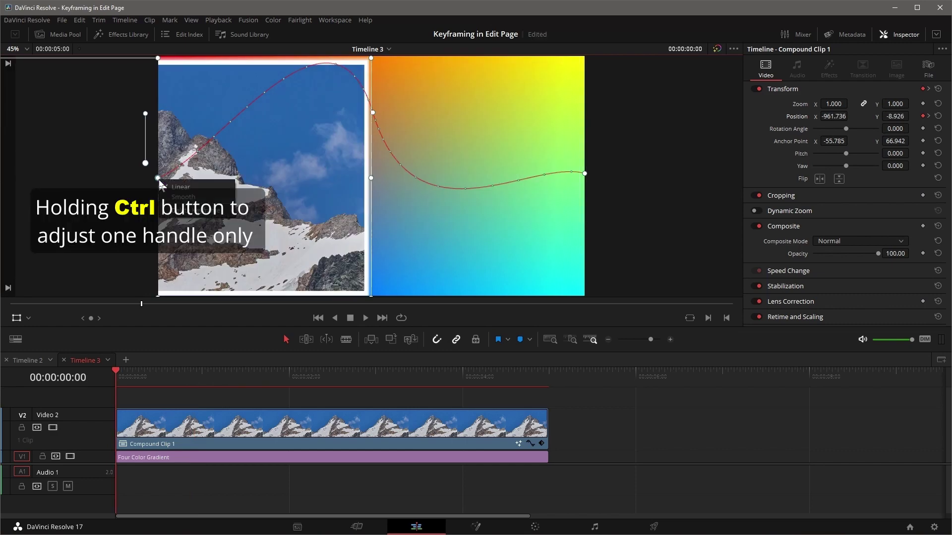
{"action": "left_click", "coordinate": [204, 197]}
{"action": "left_click_drag", "start_coordinate": [216, 169], "coordinate": [246, 271]}
Step: Make the motion path's end keyframe smooth and pull its handle up to arch the path before the end point
{"action": "left_click", "coordinate": [584, 173]}
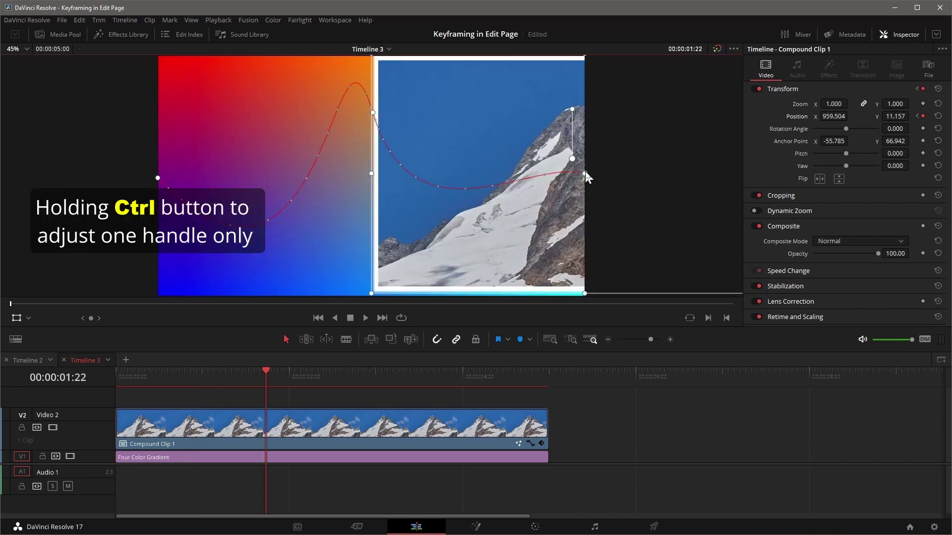
{"action": "right_click", "coordinate": [584, 174]}
{"action": "left_click", "coordinate": [600, 191]}
{"action": "left_click_drag", "start_coordinate": [532, 163], "coordinate": [574, 81]}
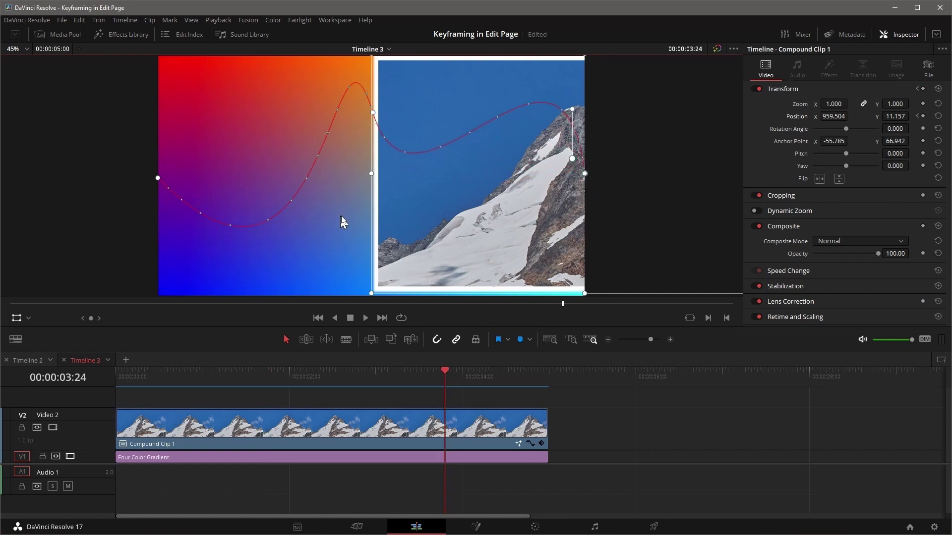
Step: Delete the middle motion-path keyframe at 00:00:00:27 and play back the position animation
{"action": "key", "text": "bracketleft"}
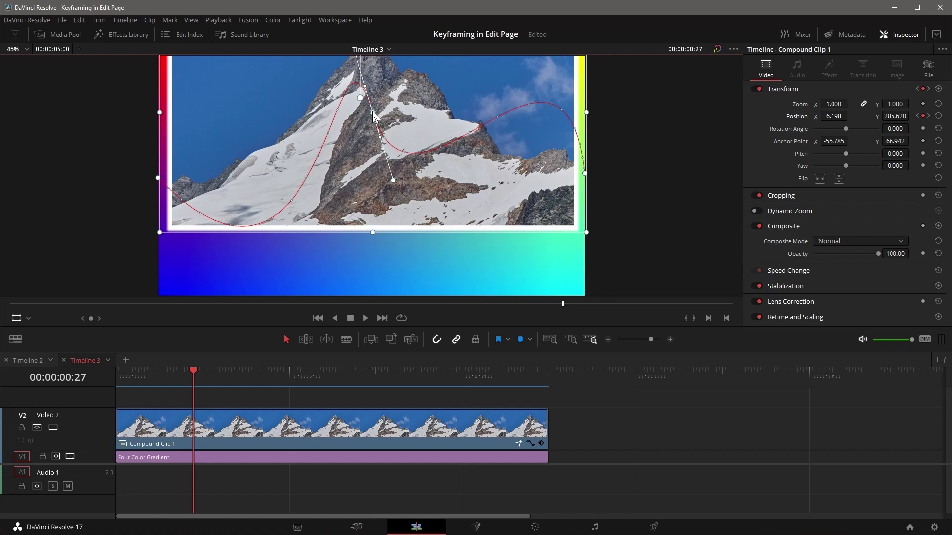
{"action": "right_click", "coordinate": [373, 111]}
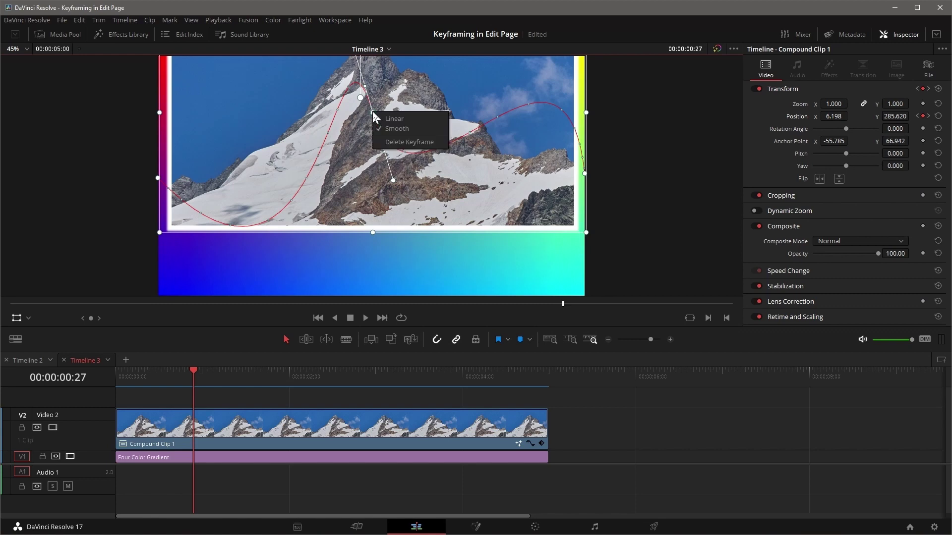
{"action": "left_click", "coordinate": [408, 142]}
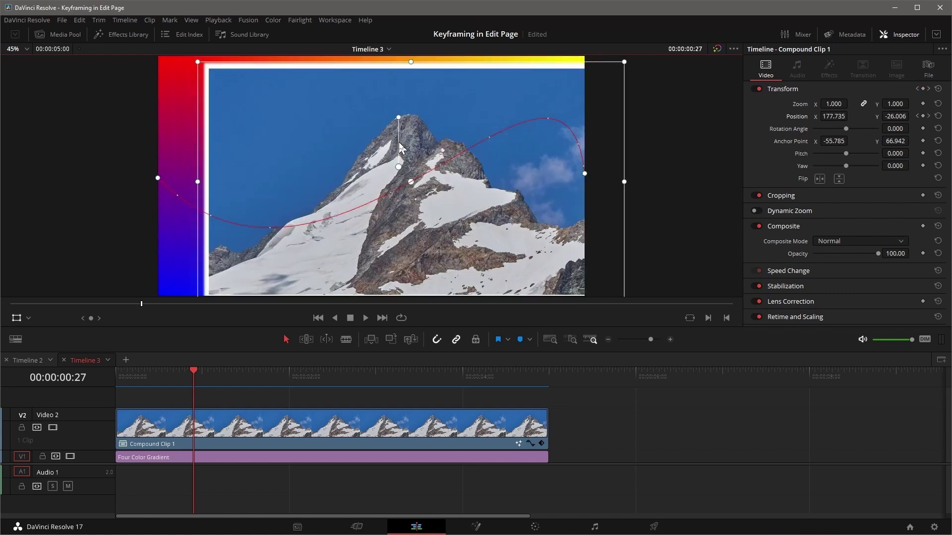
{"action": "key", "text": "space"}
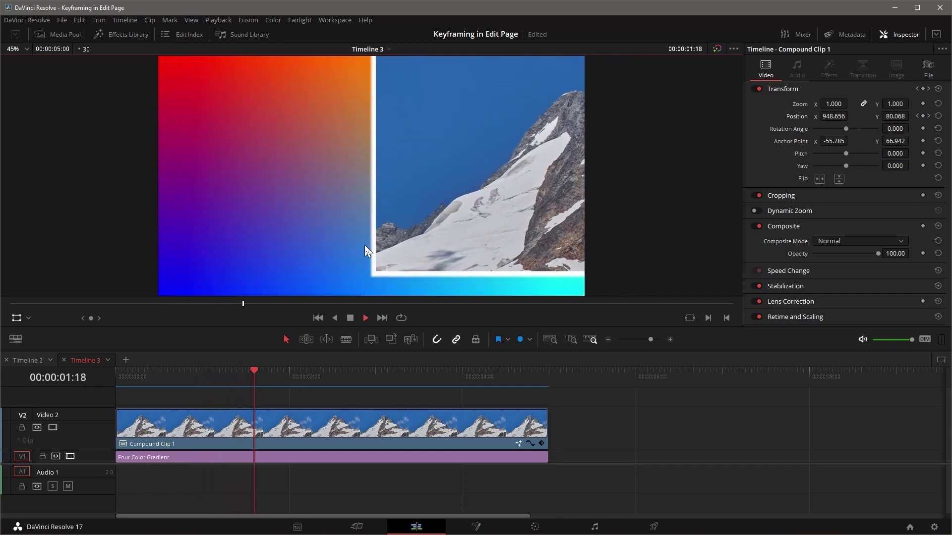
{"action": "key", "text": "space"}
Step: Show Compound Clip 1's Transform keyframe track and rearrange it, with a middle keyframe near 1.5 seconds and the last near 3.2 seconds
{"action": "left_click", "coordinate": [525, 419]}
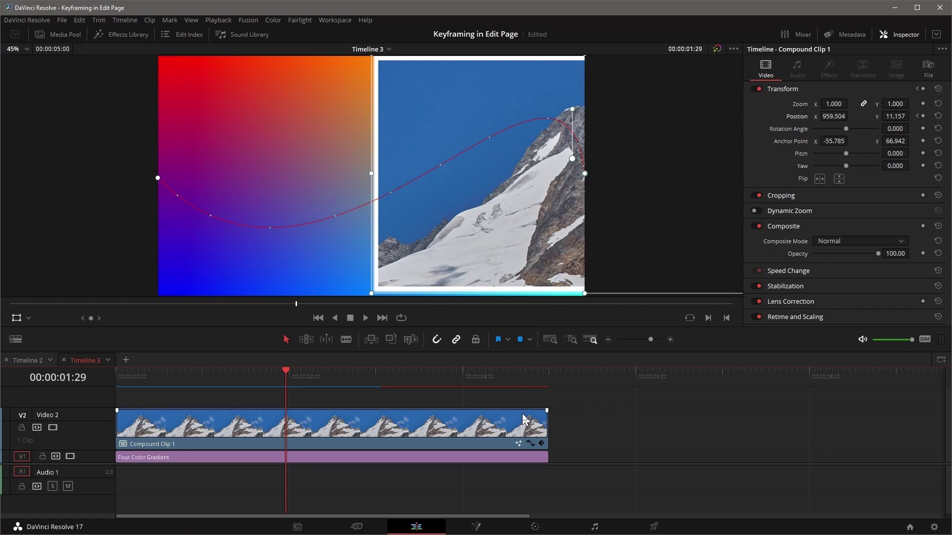
{"action": "left_click", "coordinate": [541, 443]}
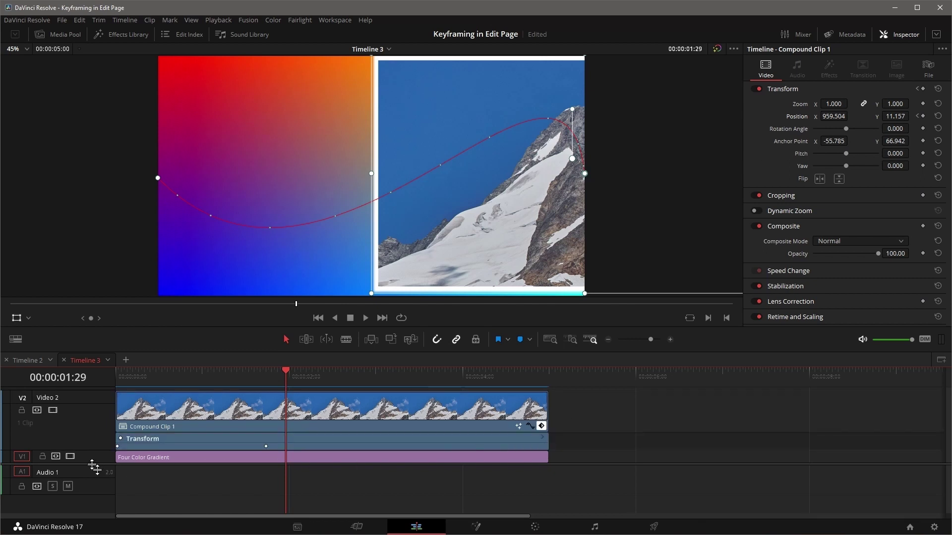
{"action": "scroll", "coordinate": [270, 484], "scroll_direction": "up", "scroll_amount": 2}
{"action": "left_click", "coordinate": [266, 482]}
{"action": "left_click_drag", "start_coordinate": [268, 481], "coordinate": [243, 481]}
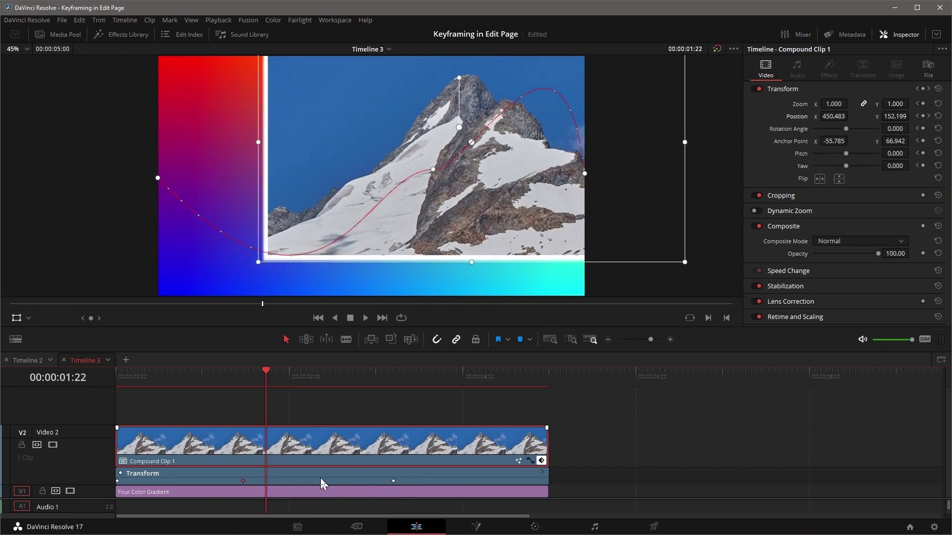
Step: Add Transform keyframes at about 2.3 seconds and at 00:00:02:20, and duplicate the keyframe near 1.5 seconds to 00:00:01:27
{"action": "left_click", "coordinate": [320, 481], "text": "alt"}
{"action": "left_click", "coordinate": [347, 382]}
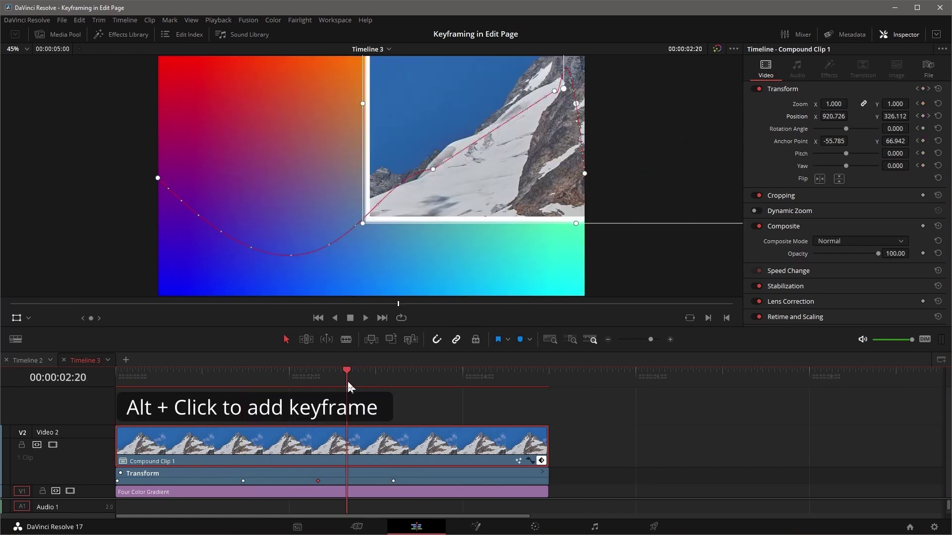
{"action": "left_click", "coordinate": [347, 478], "text": "alt"}
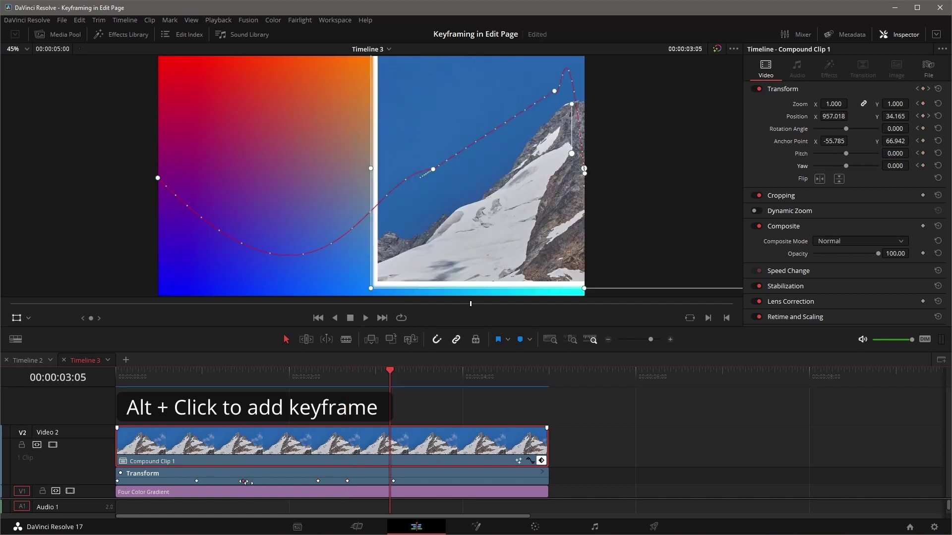
{"action": "left_click_drag", "start_coordinate": [245, 482], "coordinate": [280, 481]}
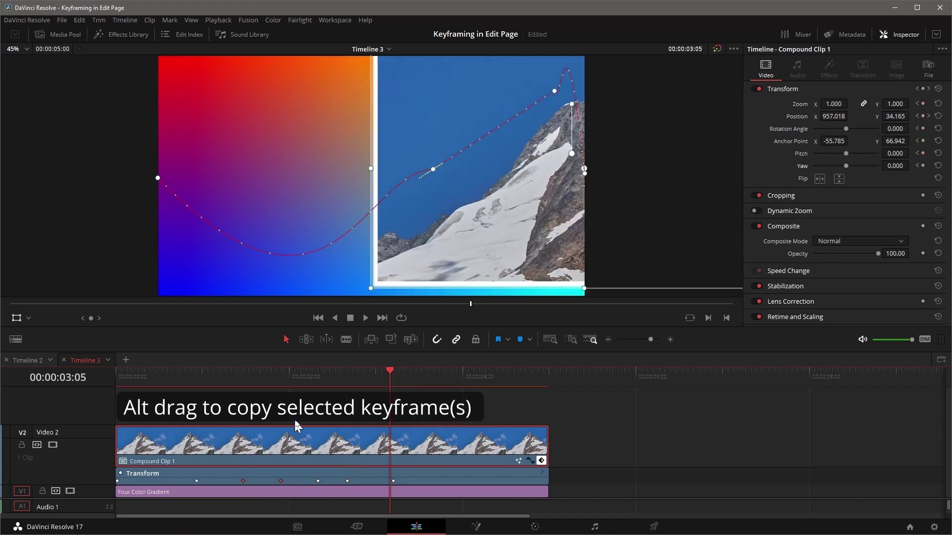
{"action": "left_click", "coordinate": [281, 382]}
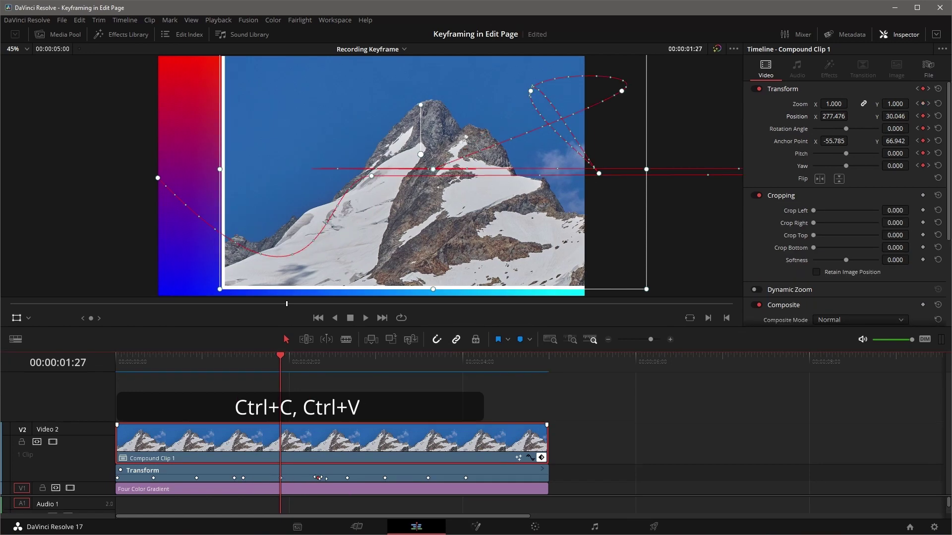
Step: Copy the Transform keyframe near 2.3 seconds and paste it at 00:00:02:26
{"action": "left_click", "coordinate": [318, 479]}
{"action": "left_click", "coordinate": [365, 364]}
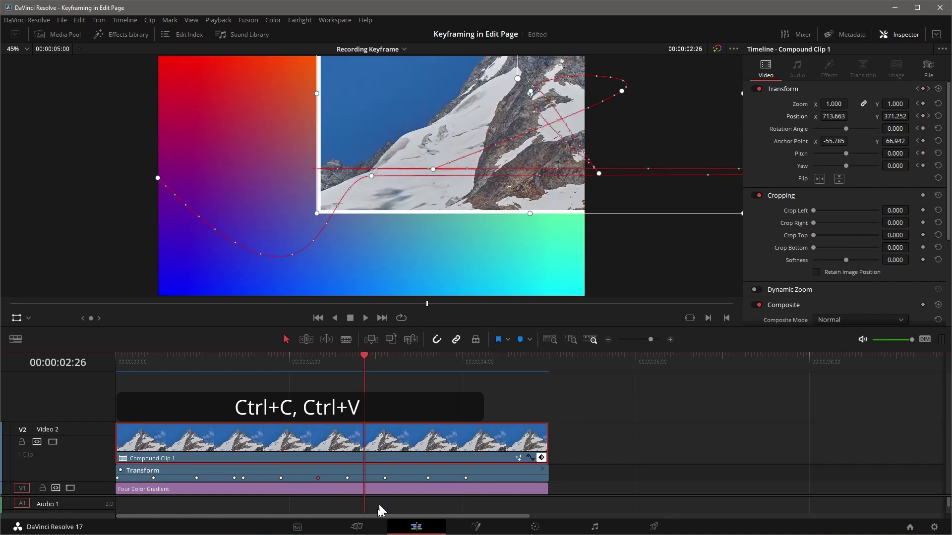
{"action": "key", "text": "ctrl+v"}
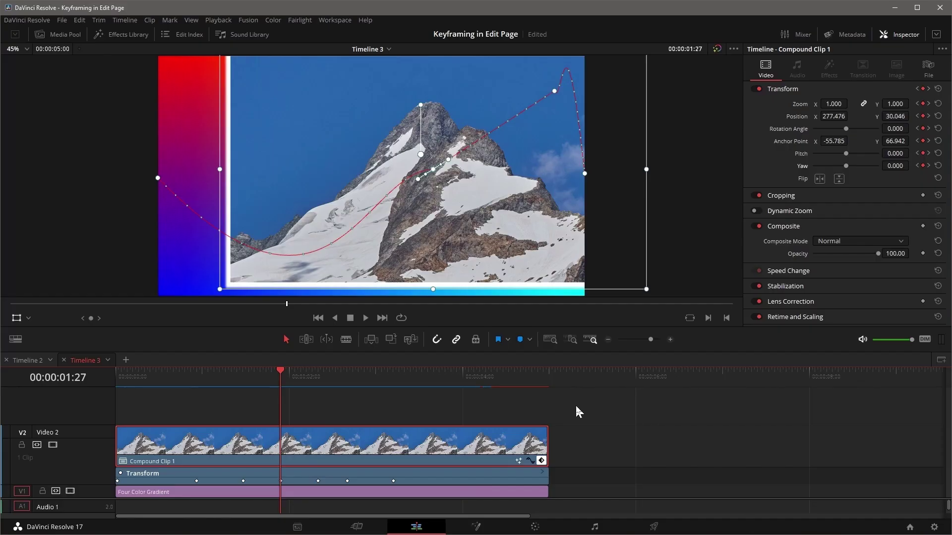
Step: Open Compound Clip 1's curve editor and bring the whole Position X curve into view
{"action": "left_click", "coordinate": [530, 460]}
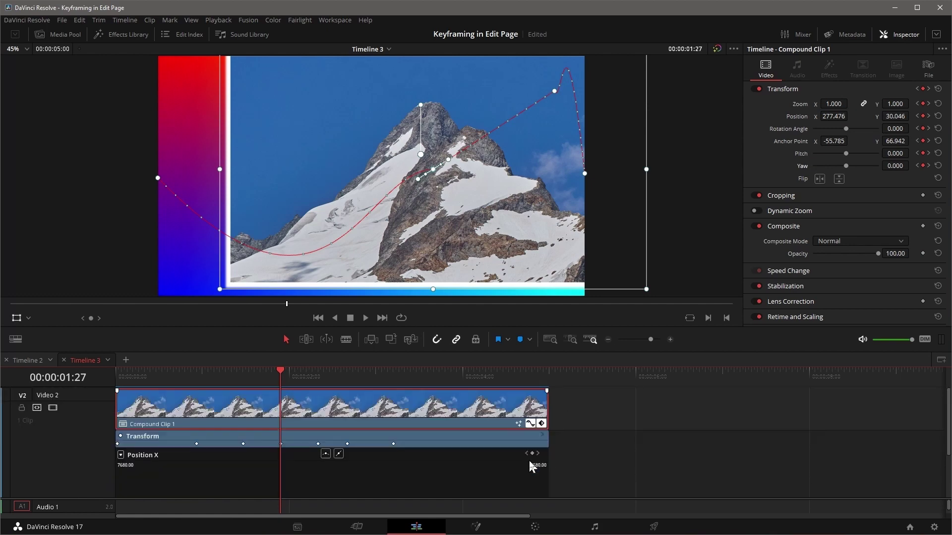
{"action": "scroll", "coordinate": [336, 452], "scroll_direction": "down", "scroll_amount": 4}
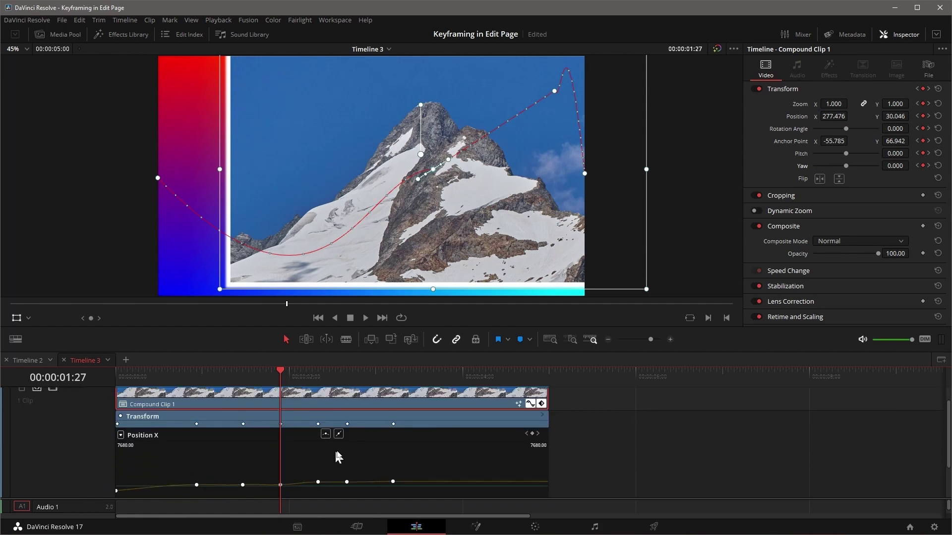
{"action": "scroll", "coordinate": [407, 465], "scroll_direction": "down", "scroll_amount": 2}
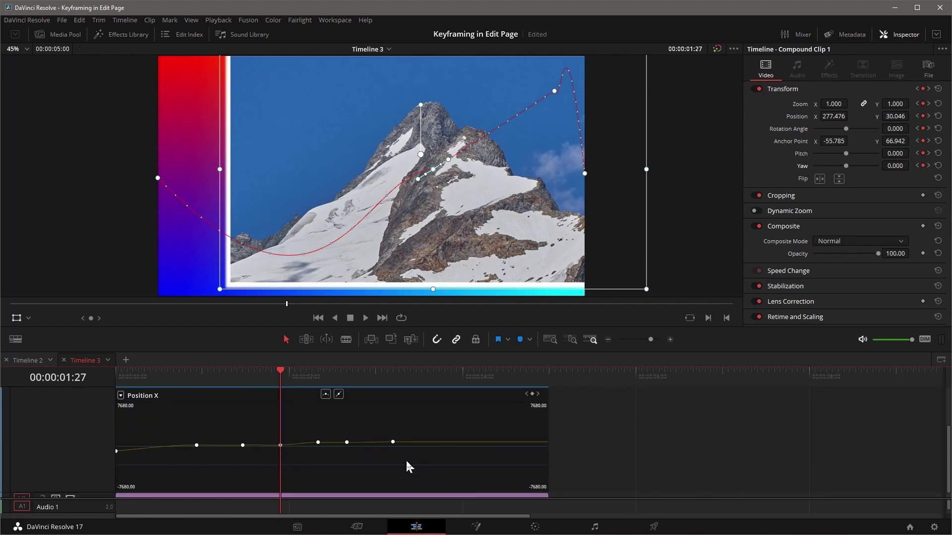
{"action": "scroll", "coordinate": [407, 464], "scroll_direction": "up", "scroll_amount": 1}
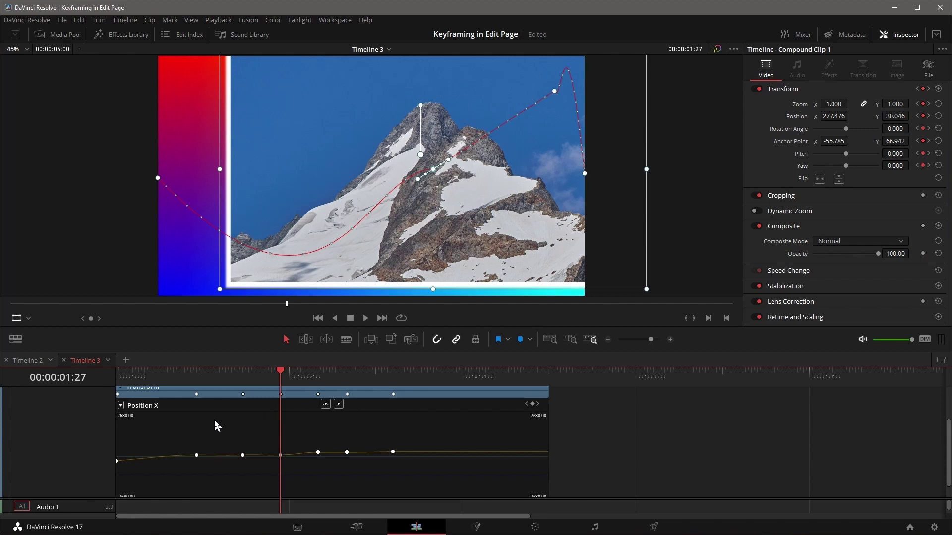
Step: Rearrange the Position X curve, moving its last keyframe to about 3.6 seconds and raising the keyframe near 1.4 seconds into a peak
{"action": "left_click", "coordinate": [243, 455]}
{"action": "left_click_drag", "start_coordinate": [243, 455], "coordinate": [248, 455]}
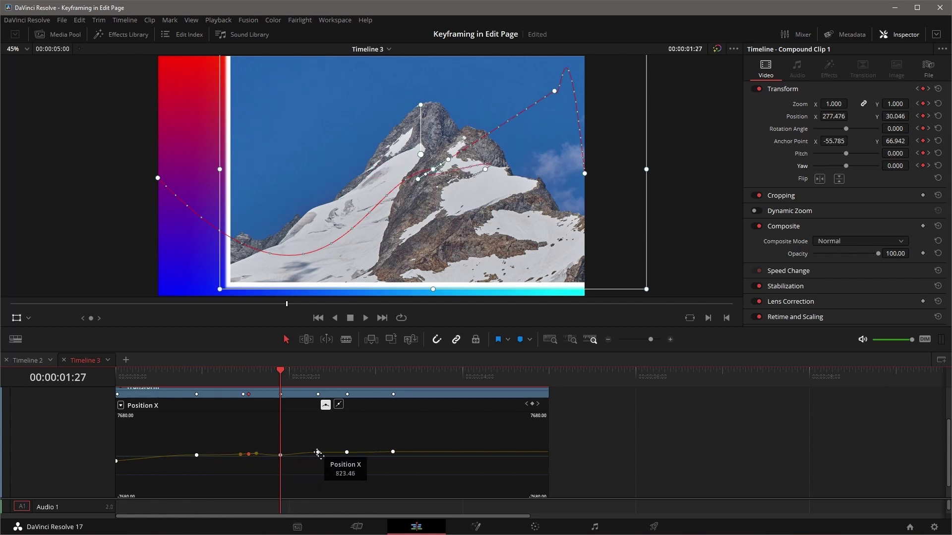
{"action": "left_click_drag", "start_coordinate": [318, 452], "coordinate": [318, 450]}
{"action": "left_click_drag", "start_coordinate": [392, 451], "coordinate": [427, 451]}
{"action": "left_click_drag", "start_coordinate": [248, 454], "coordinate": [223, 430]}
Step: Tilt the Bezier handles of the peak Position X keyframe and pull its outgoing handle down independently so the curve dips
{"action": "left_click_drag", "start_coordinate": [226, 393], "coordinate": [235, 448]}
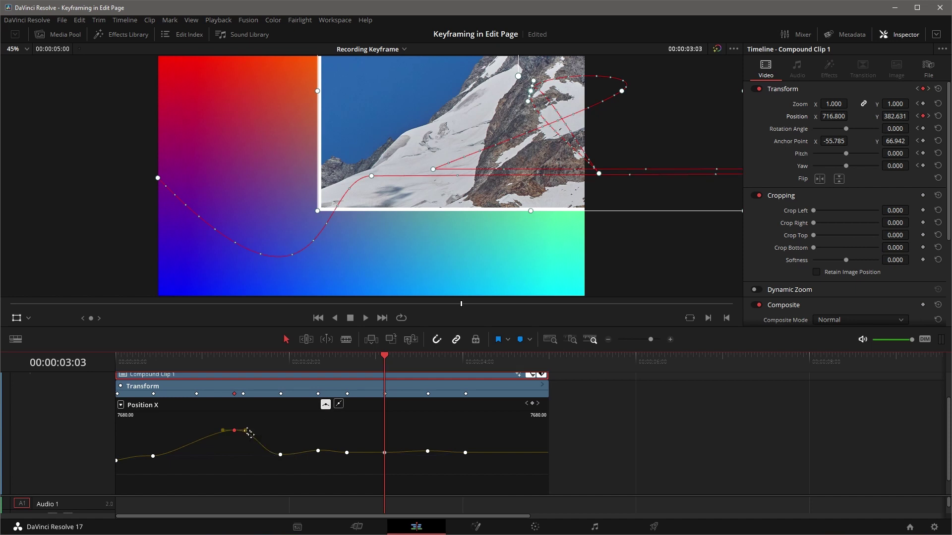
{"action": "left_click_drag", "start_coordinate": [249, 433], "coordinate": [258, 419]}
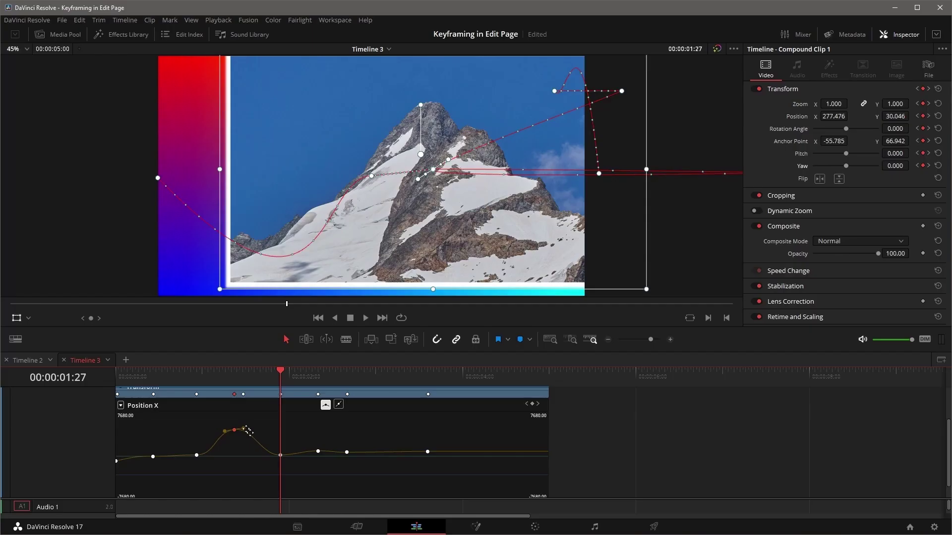
{"action": "left_click_drag", "start_coordinate": [249, 432], "coordinate": [272, 446]}
{"action": "key", "text": "ctrl"}
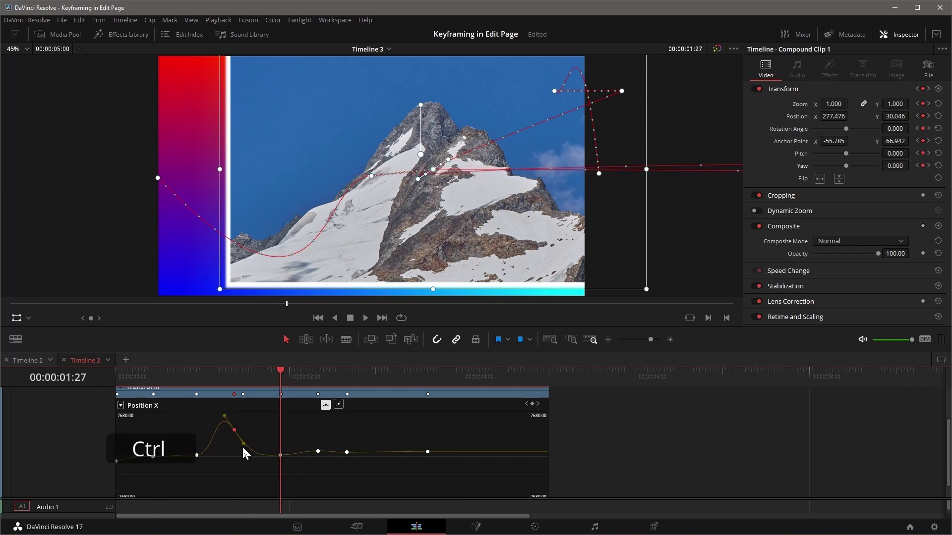
{"action": "left_click_drag", "start_coordinate": [246, 445], "coordinate": [244, 472]}
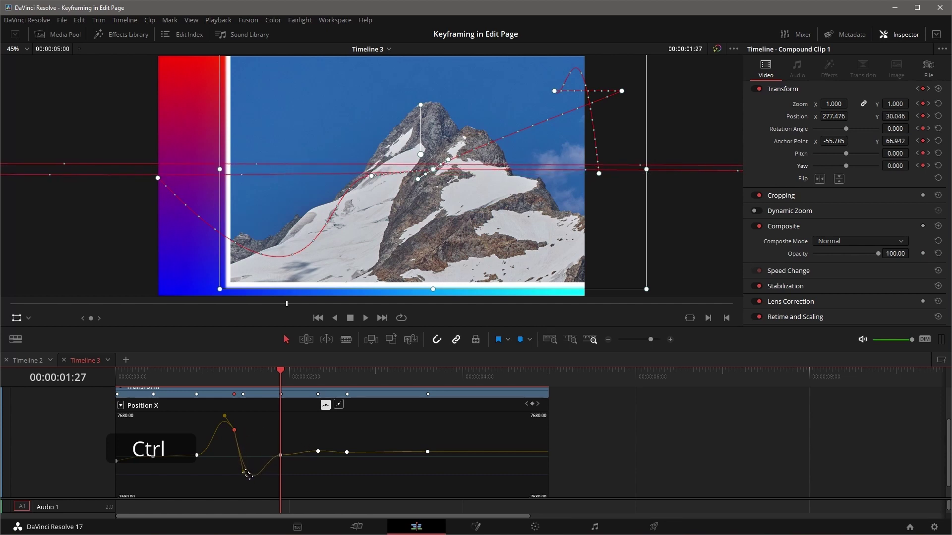